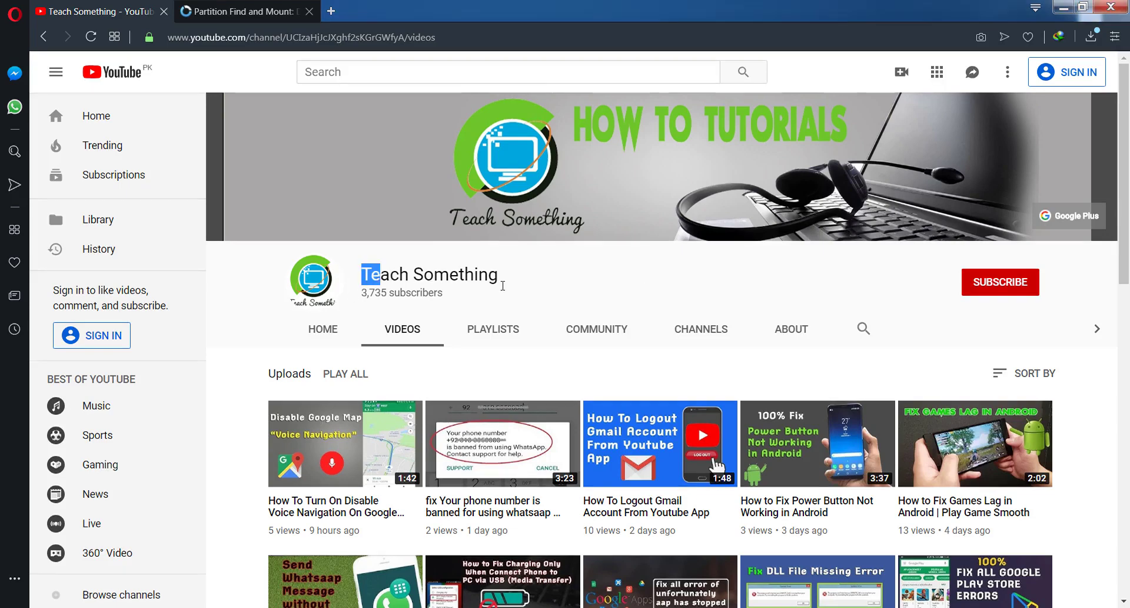
Step: Minimize the format-error photo and bring up the Partition Find and Mount download page in Opera
left_click_drag(368, 278, 702, 288)
left_click(702, 289)
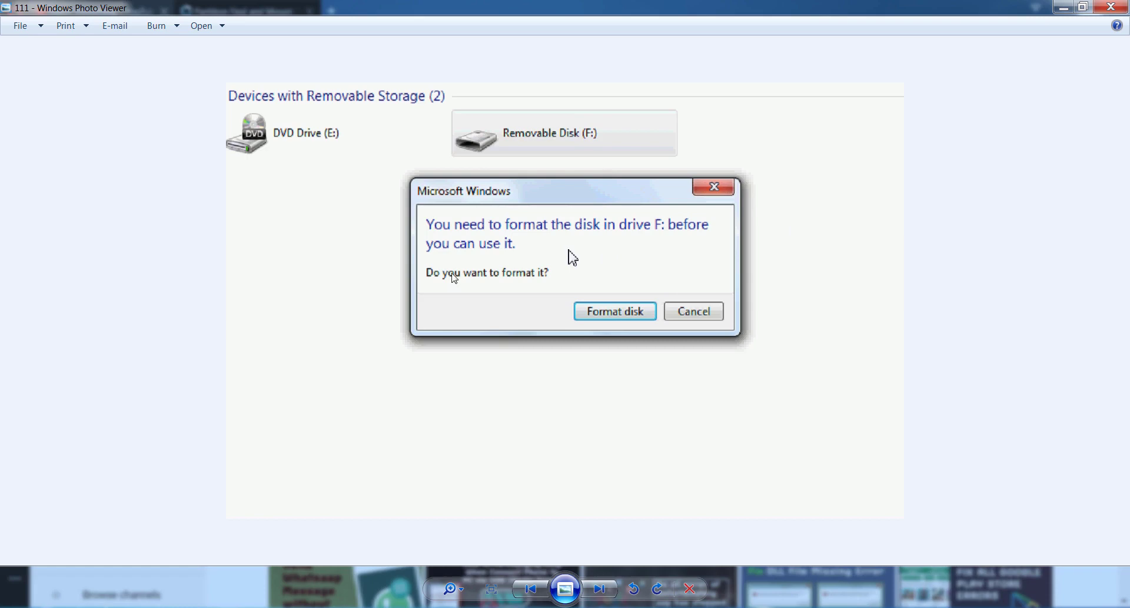
left_click(1065, 9)
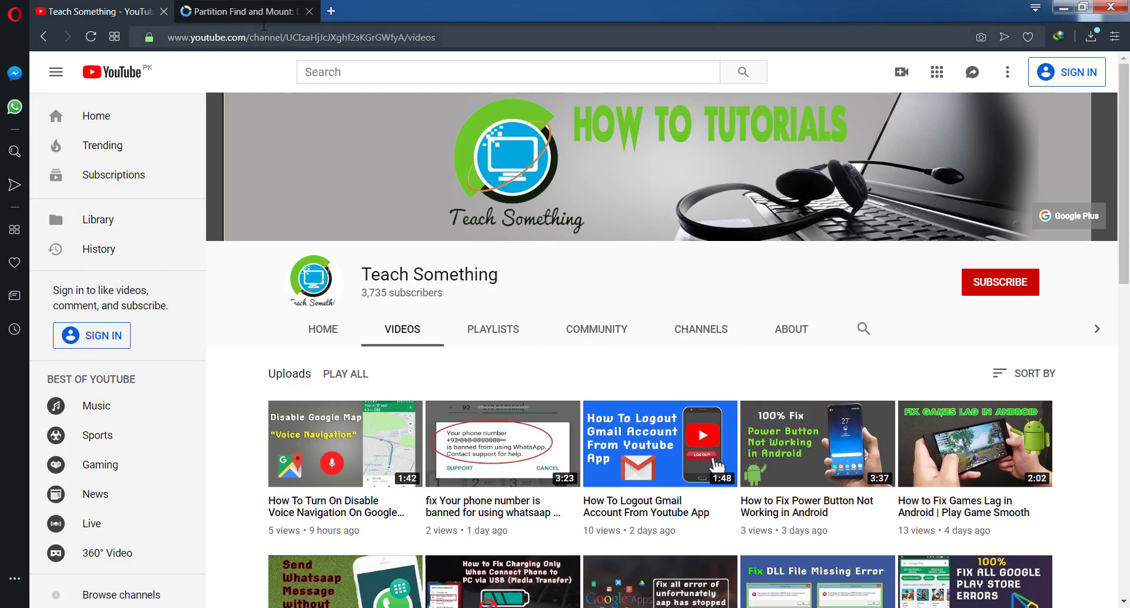
left_click(241, 12)
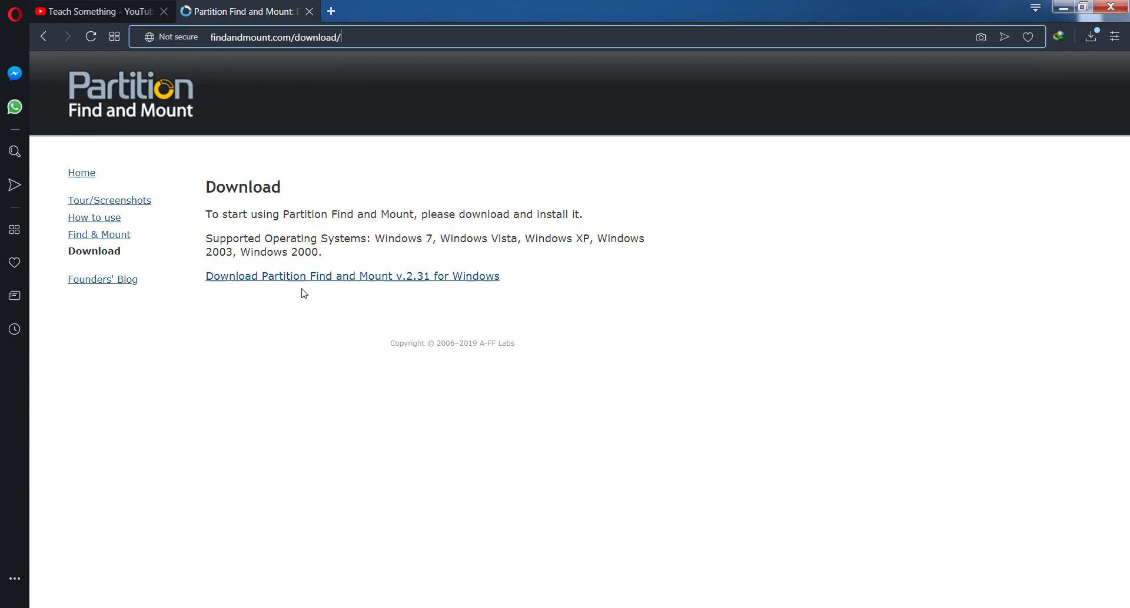
Step: Launch Partition Find and Mount from the desktop and move its window higher
left_click(1063, 13)
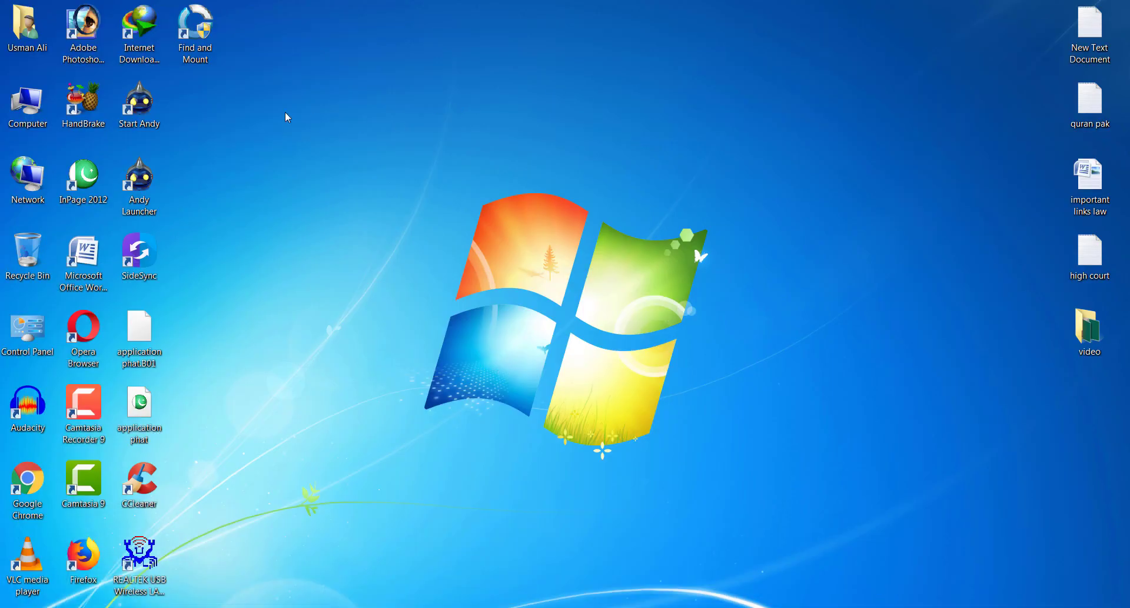
double_click(199, 57)
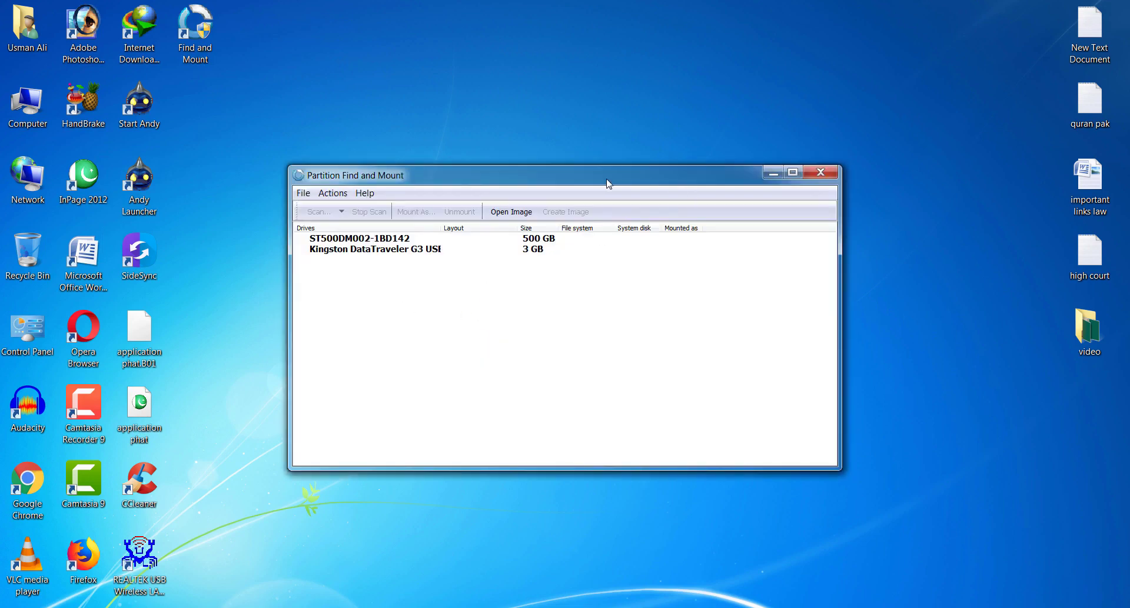
left_click_drag(607, 182, 611, 147)
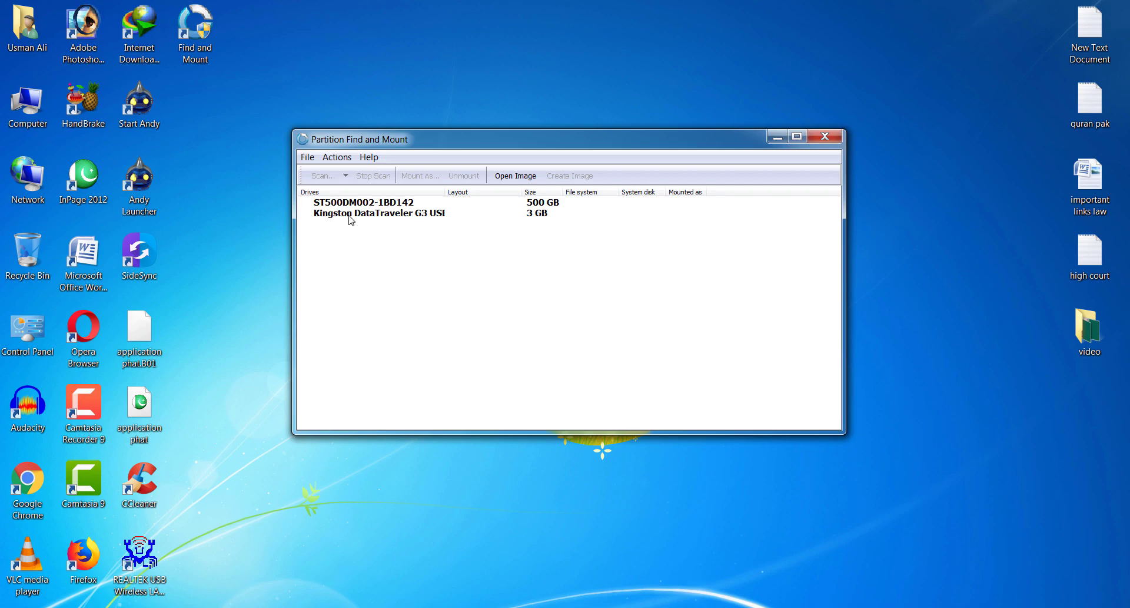
Step: Run a Thorough Scan of the Kingston DataTraveler USB drive
left_click(384, 217)
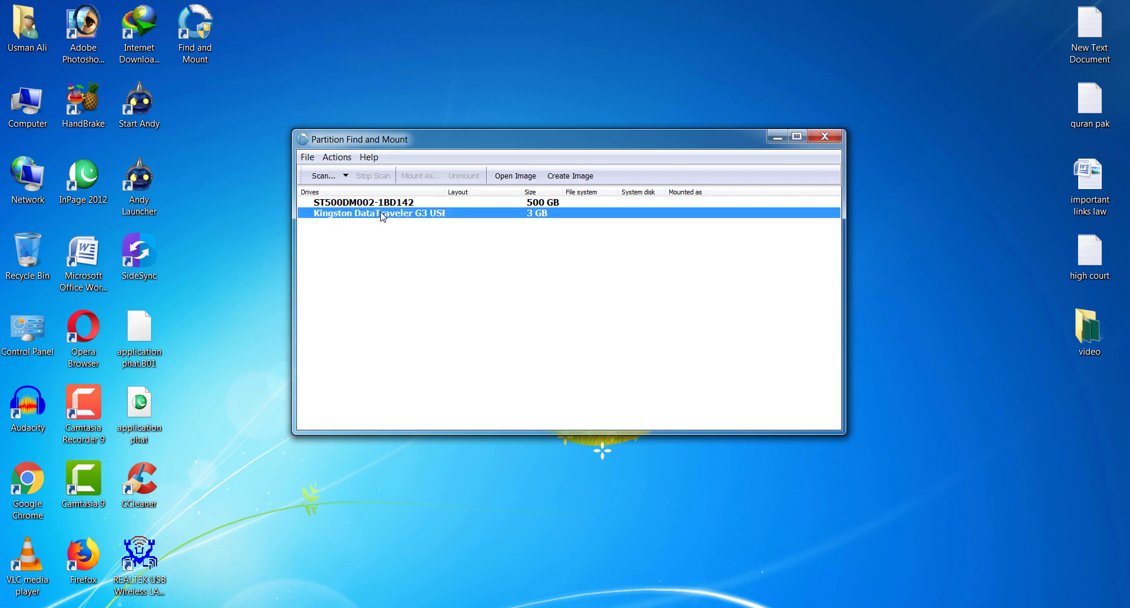
right_click(346, 217)
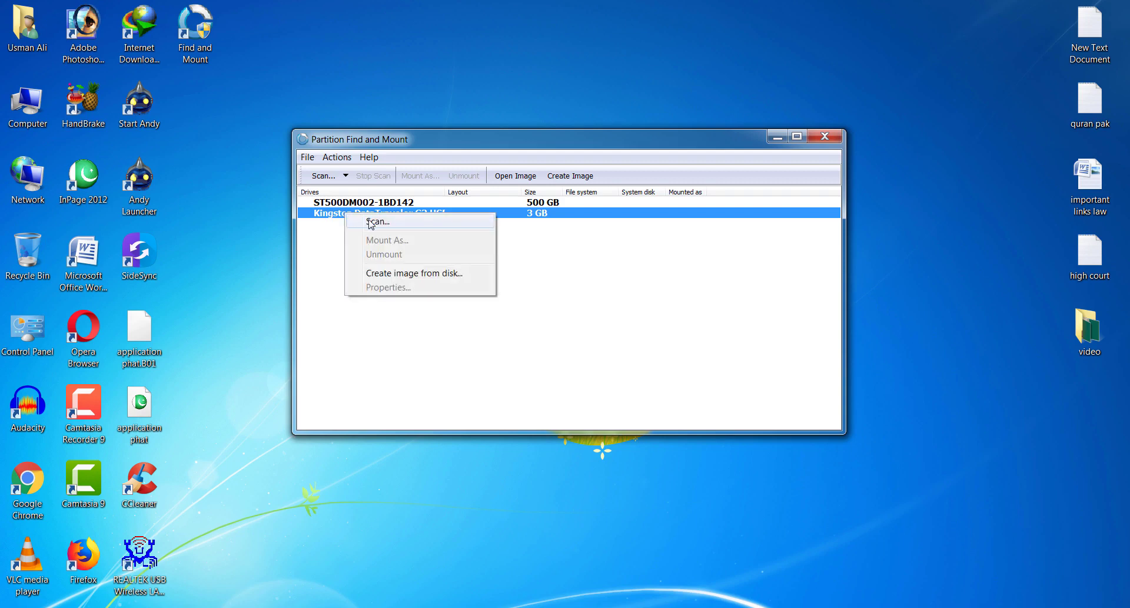
left_click(370, 222)
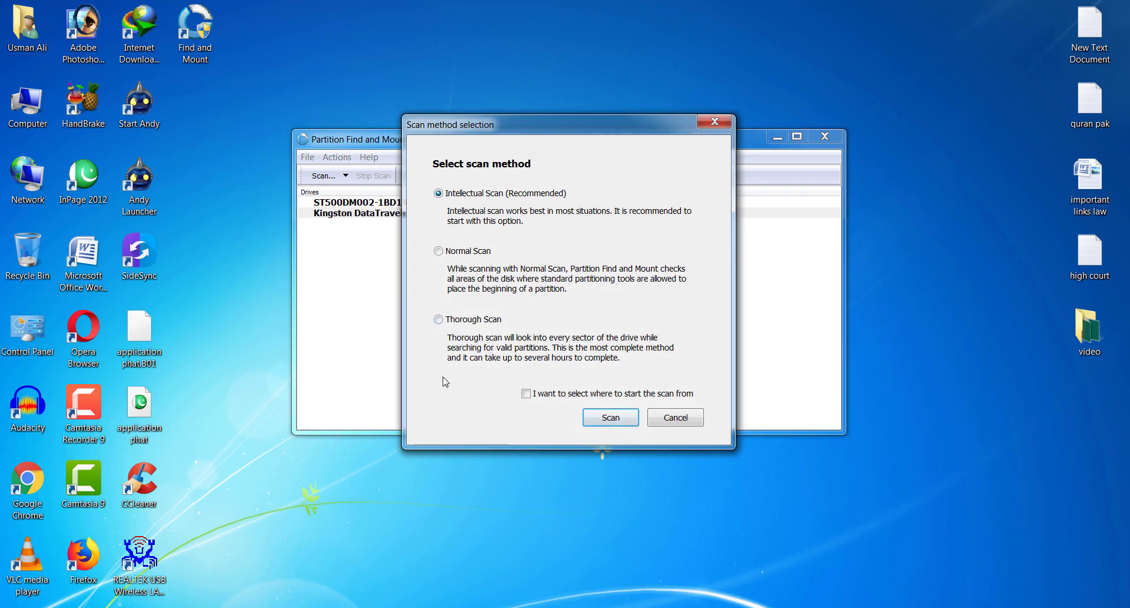
left_click(440, 319)
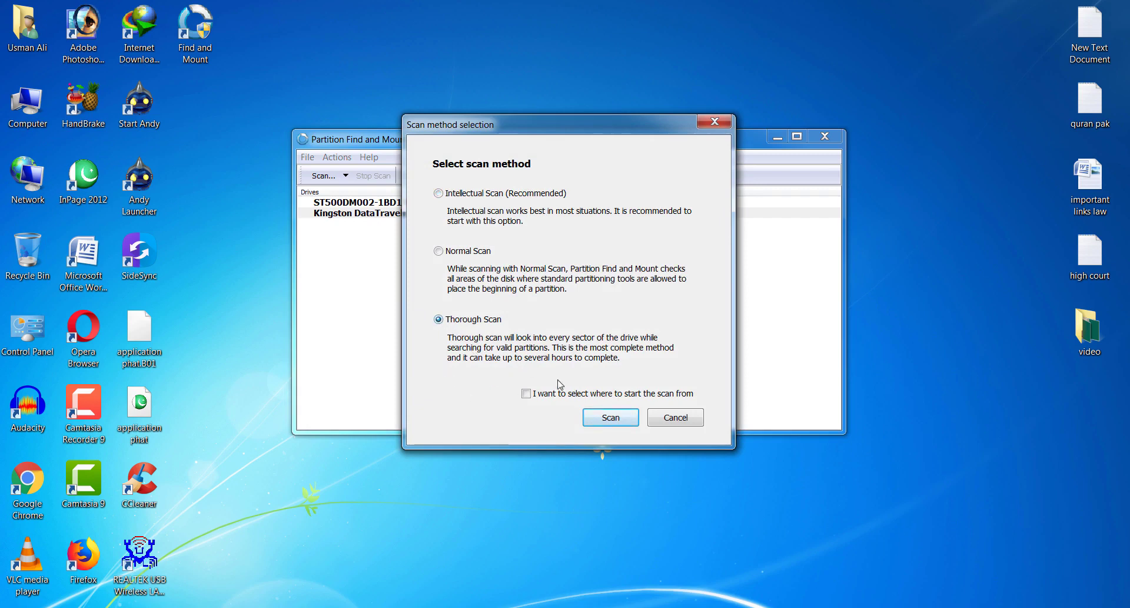
left_click(612, 419)
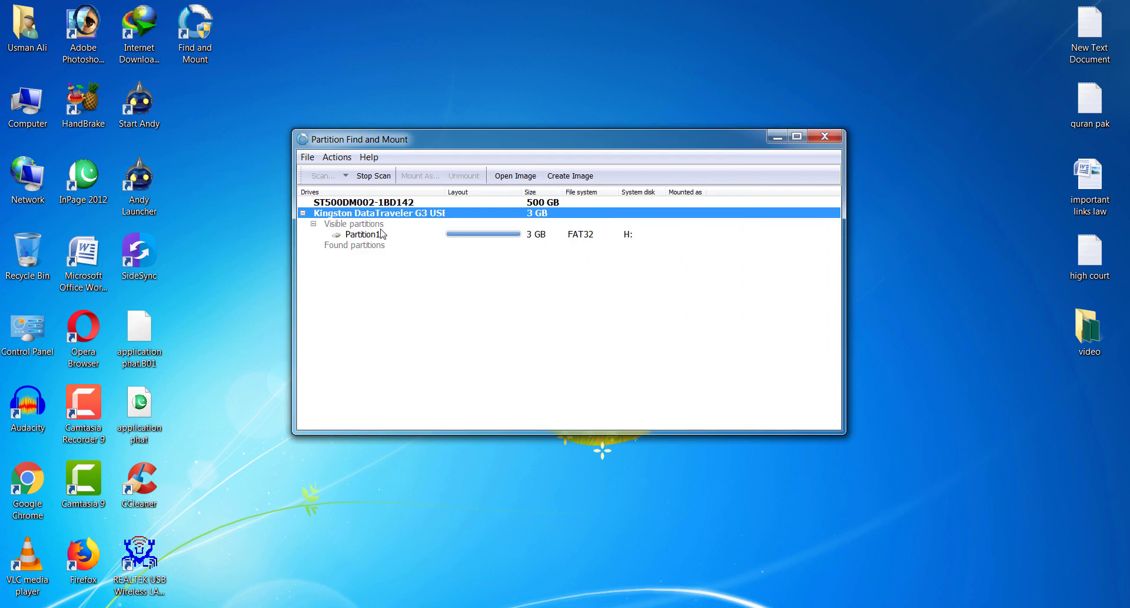
Step: Mount the found 3 GB FAT32 Partition1 under drive letter Q:
left_click(361, 234)
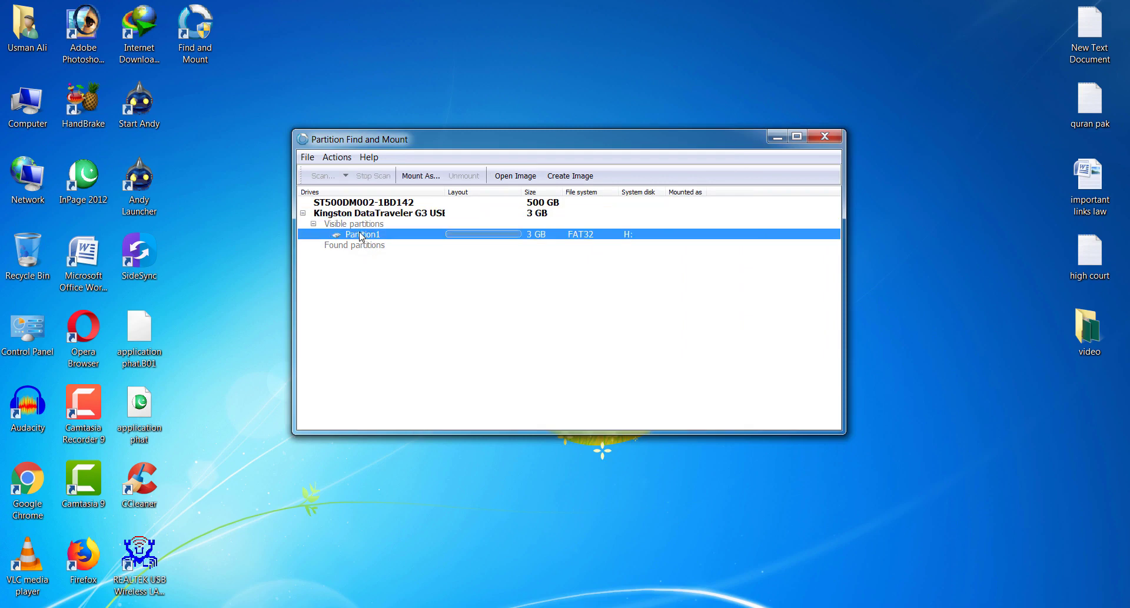
right_click(361, 234)
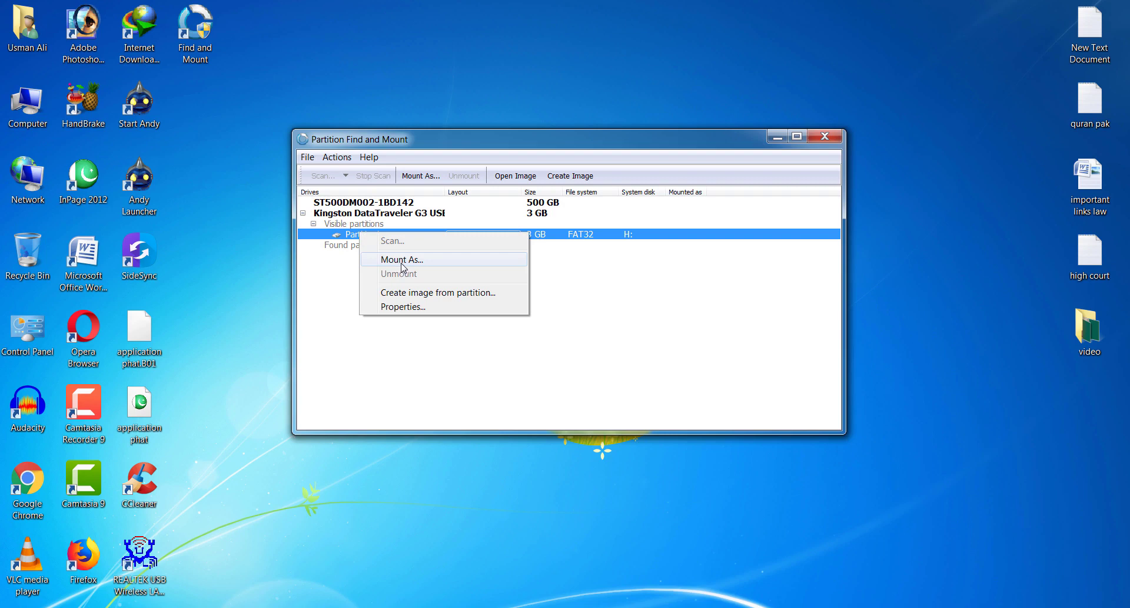
left_click(403, 260)
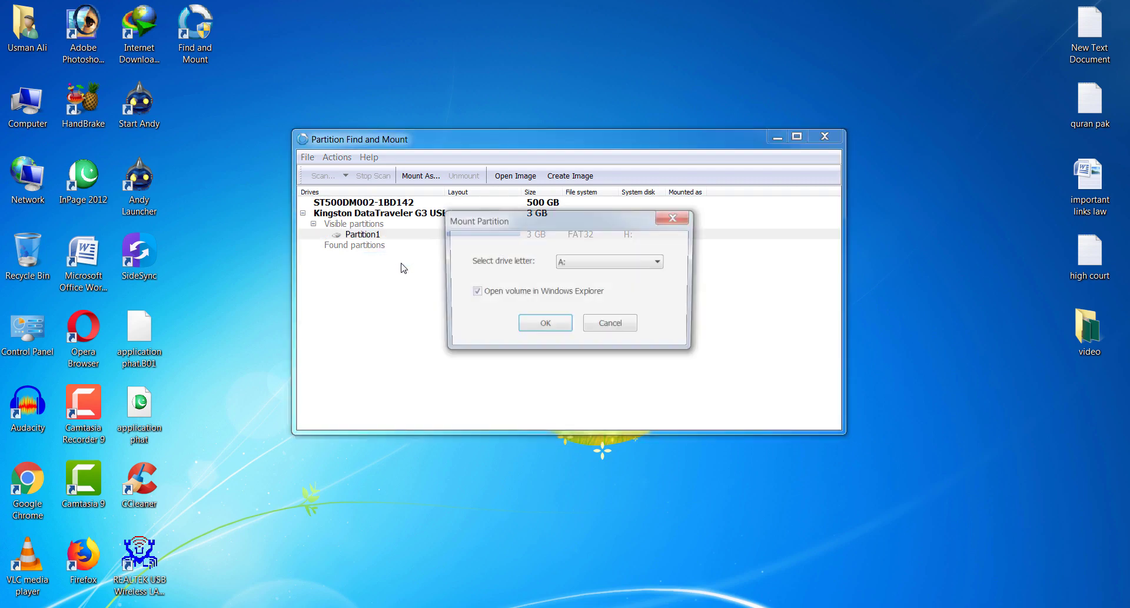
left_click(619, 261)
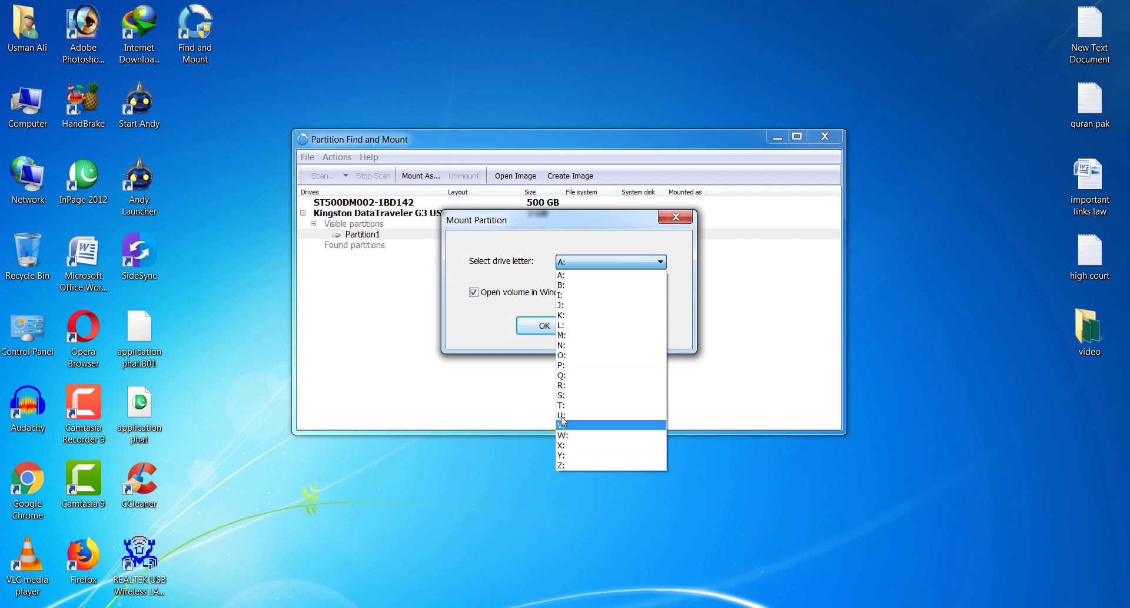
key("Escape")
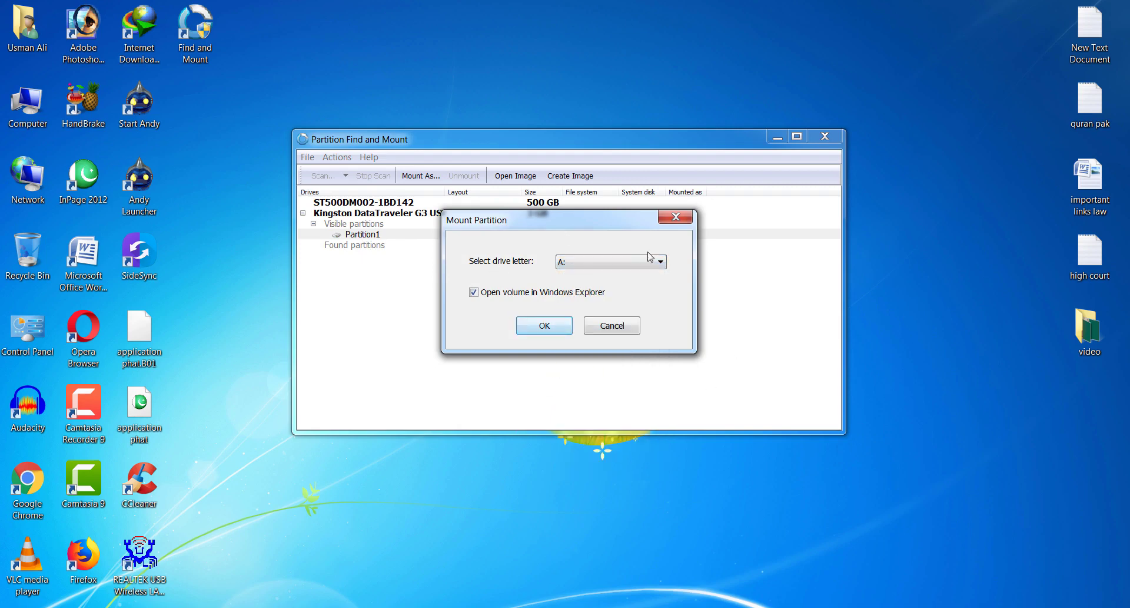
left_click(595, 262)
left_click(598, 381)
left_click(546, 328)
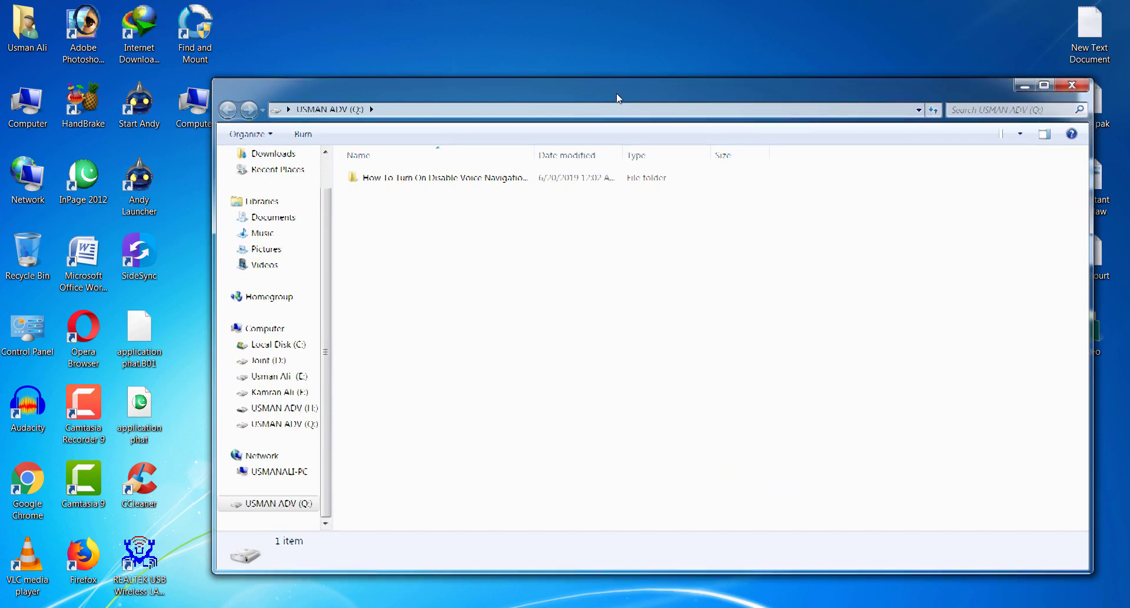
Step: Copy the recovered folder from drive Q: and paste it onto the desktop
left_click_drag(651, 22, 615, 98)
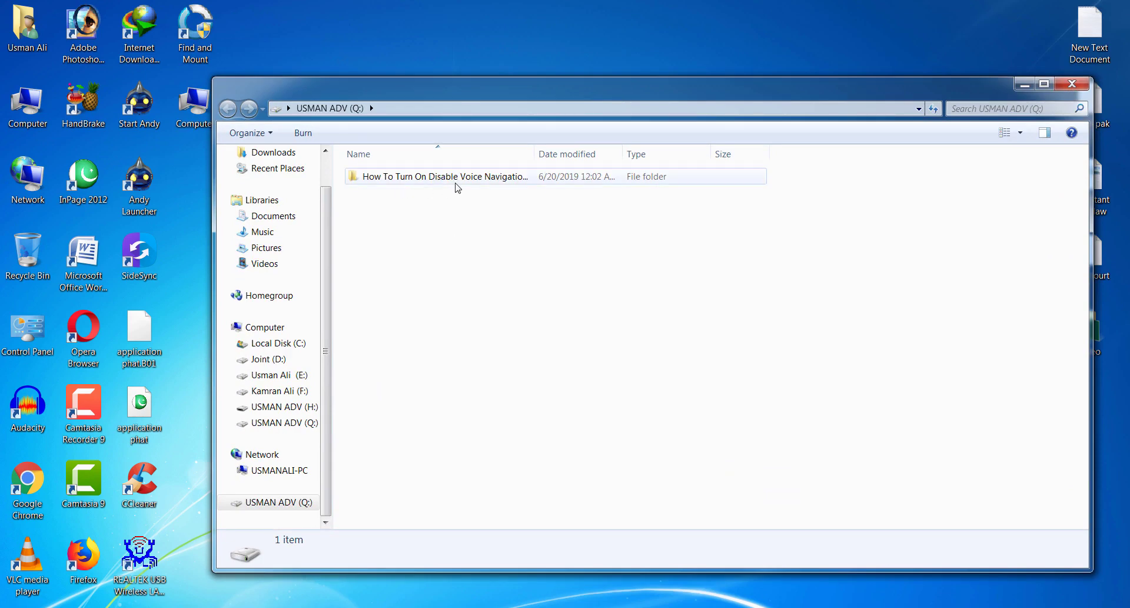
left_click_drag(496, 97, 511, 84)
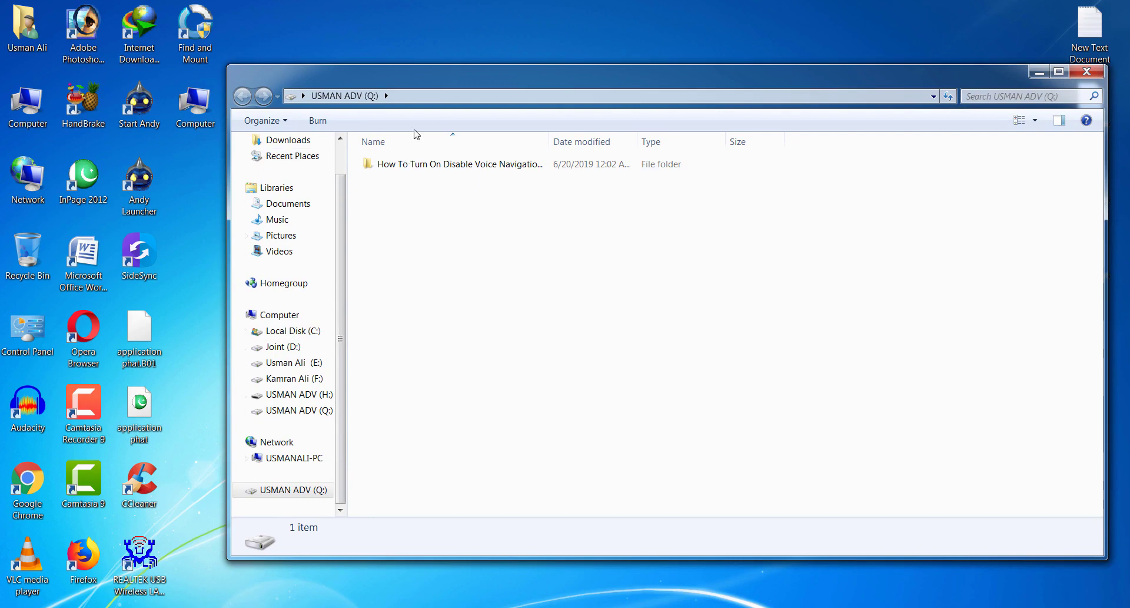
left_click_drag(458, 79, 486, 73)
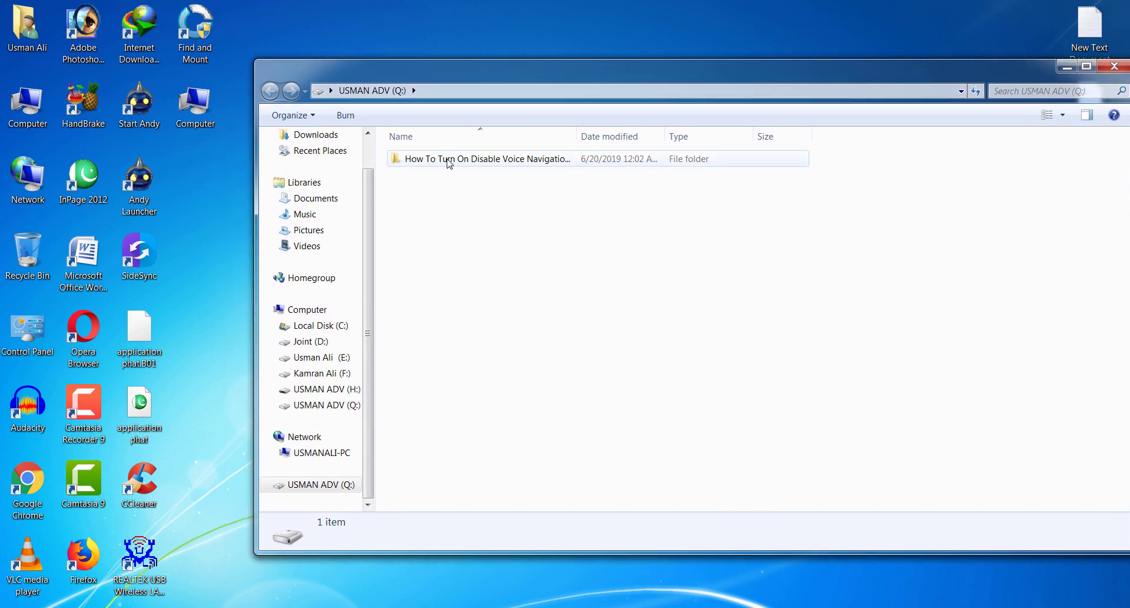
left_click(449, 159)
right_click(449, 161)
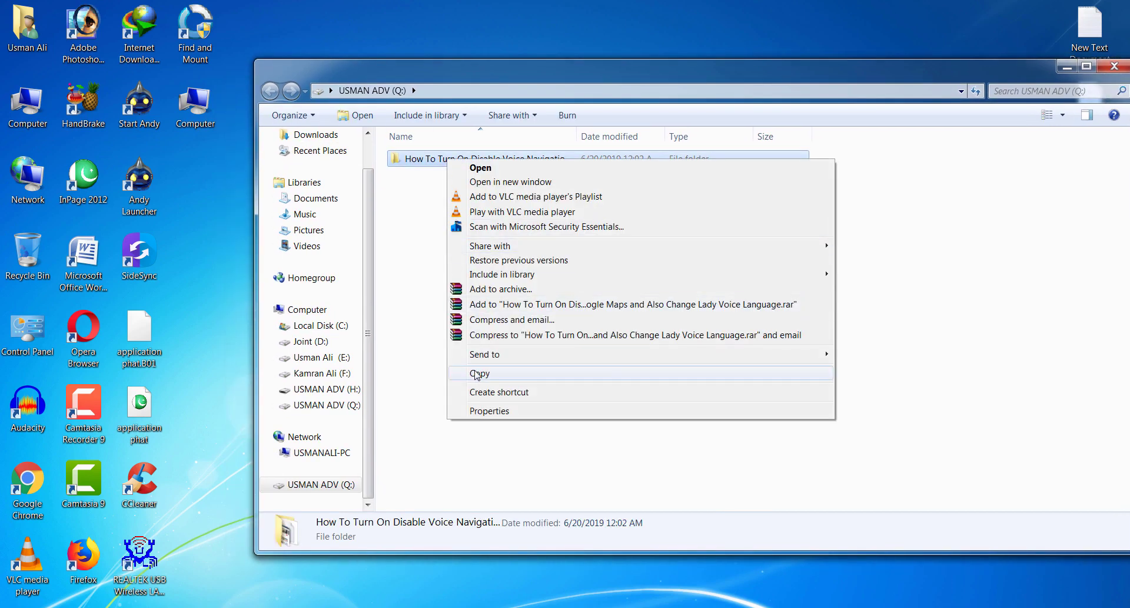
left_click(479, 372)
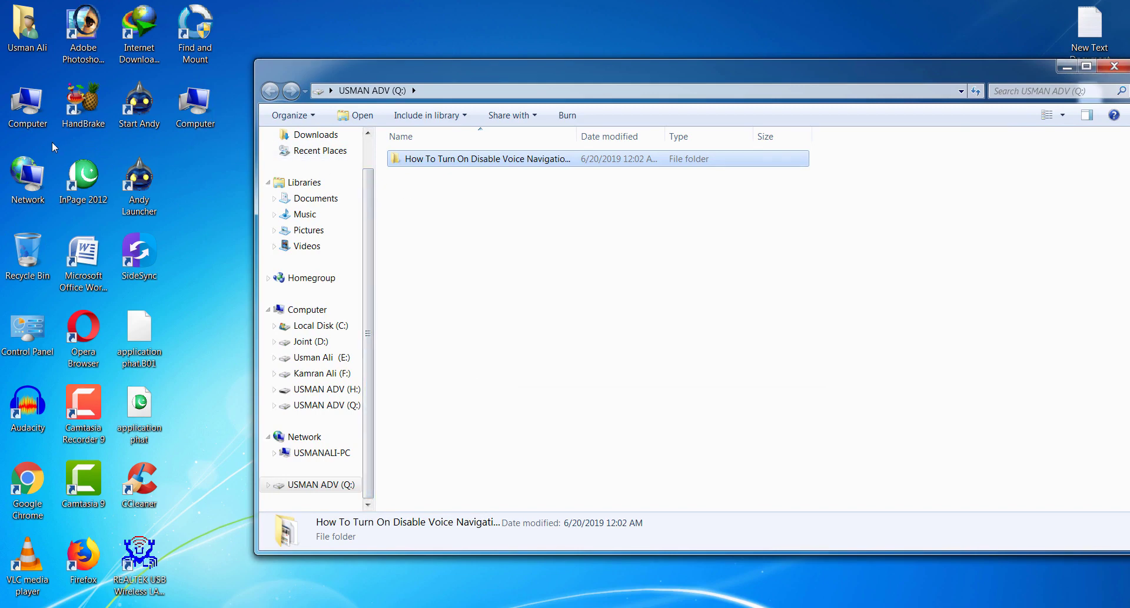
right_click(192, 254)
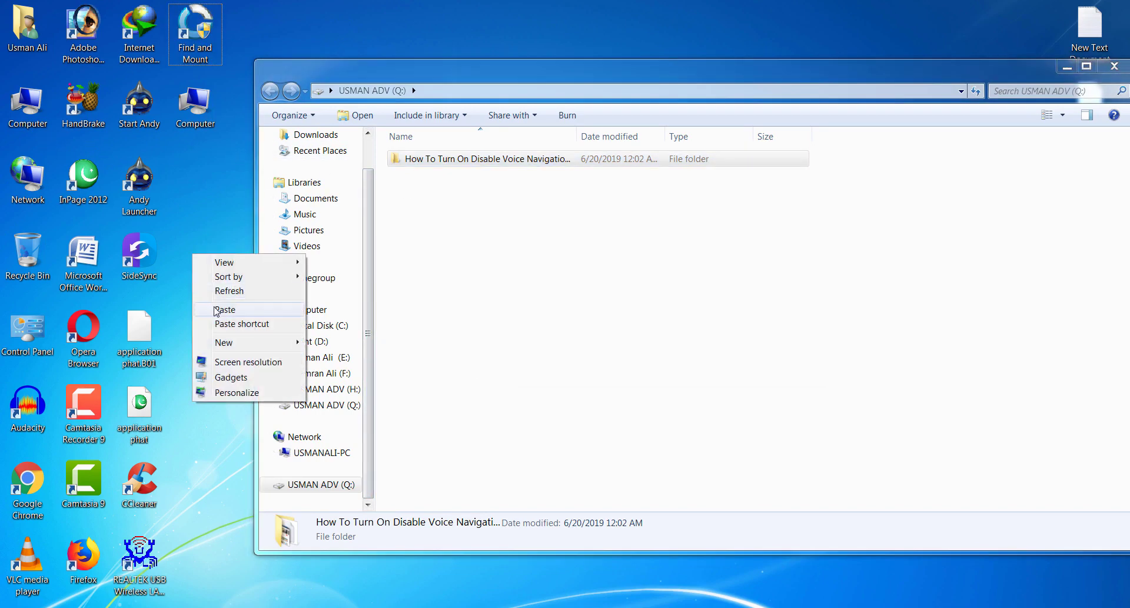
left_click(213, 309)
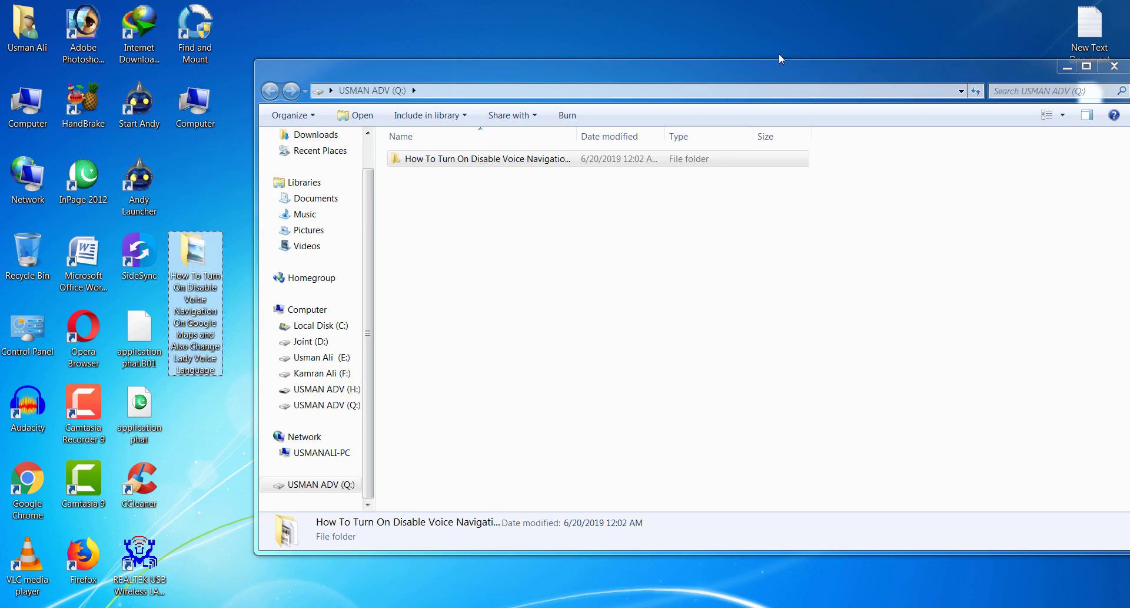
Step: Close the Q: Explorer window, unmount Partition1 from Q:, and exit Partition Find and Mount
left_click_drag(839, 75, 762, 77)
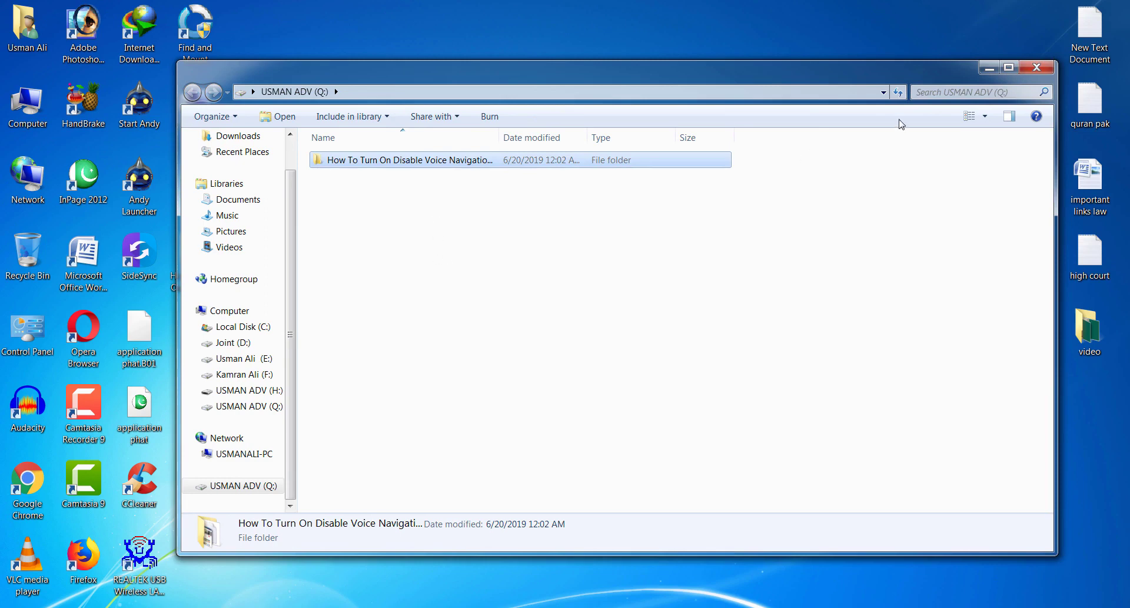
left_click(1037, 67)
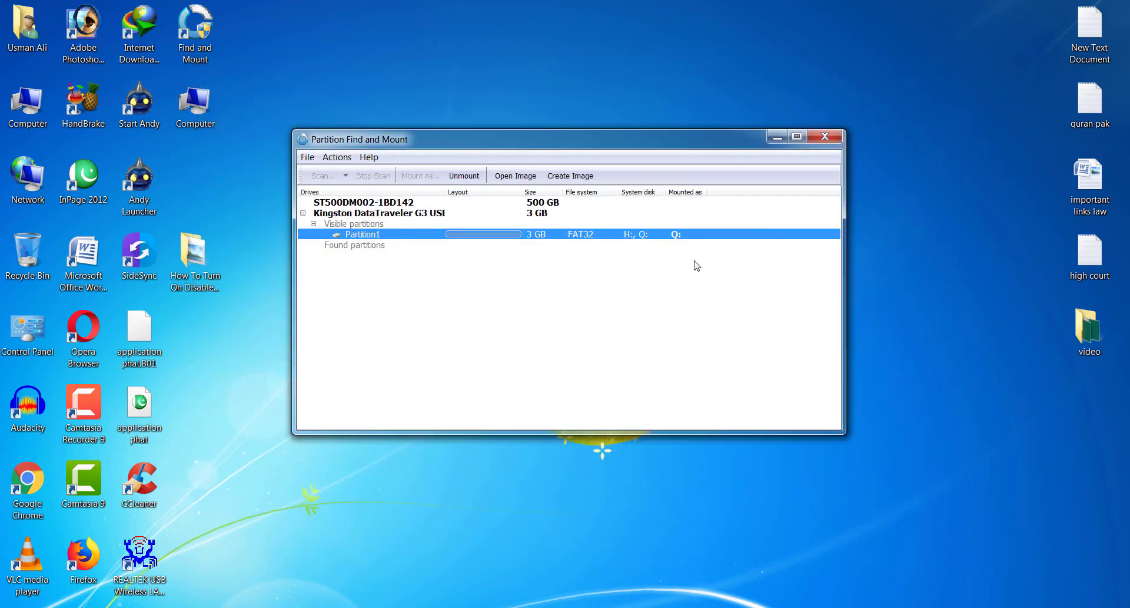
right_click(360, 239)
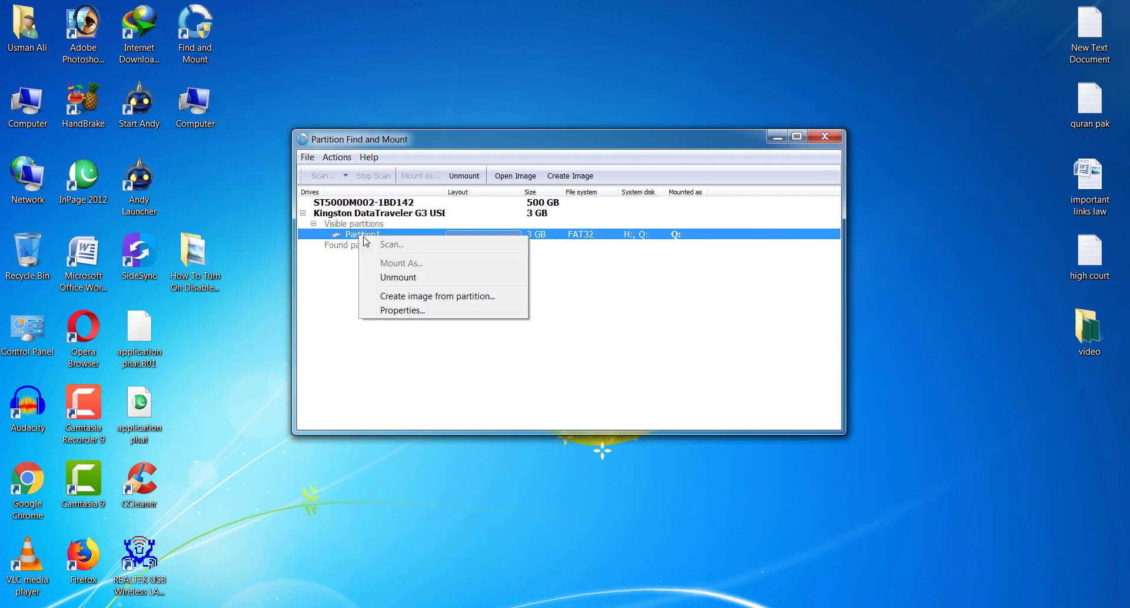
left_click(398, 277)
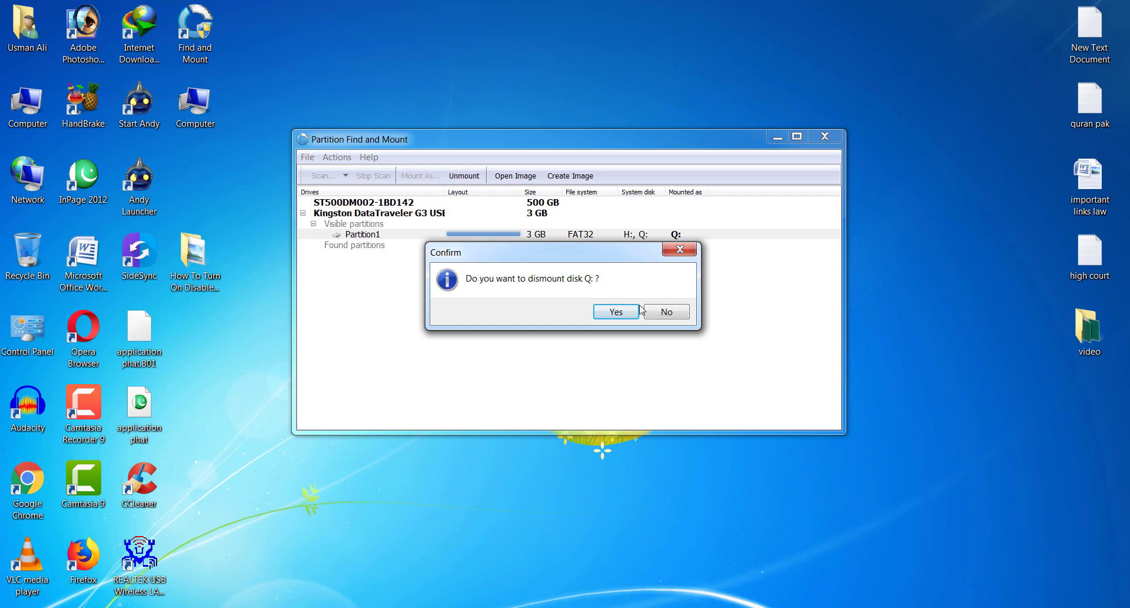
left_click(615, 312)
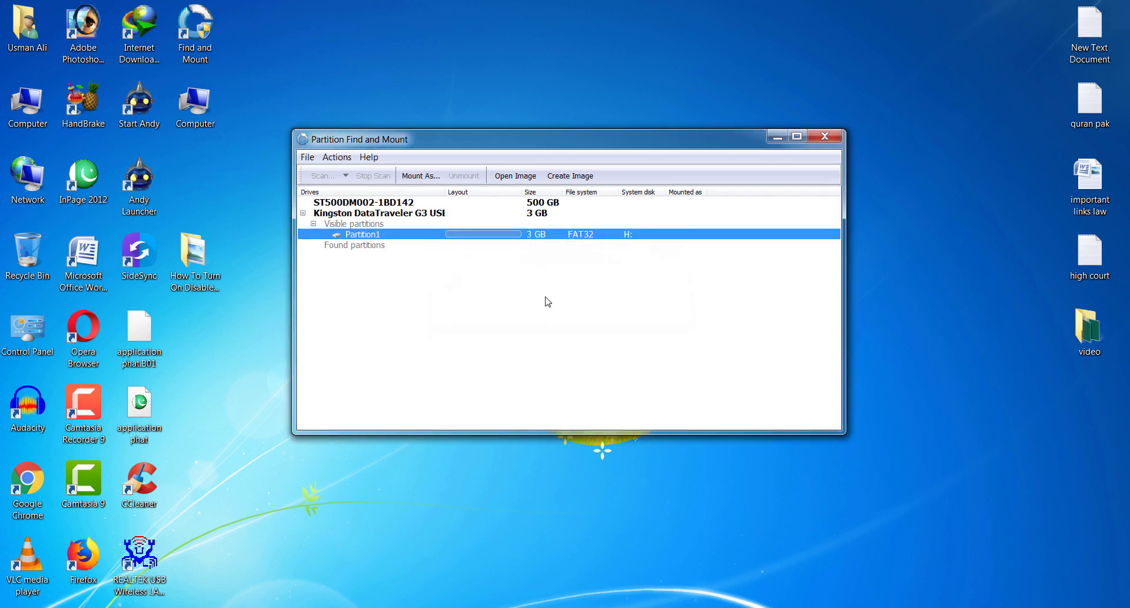
left_click(838, 136)
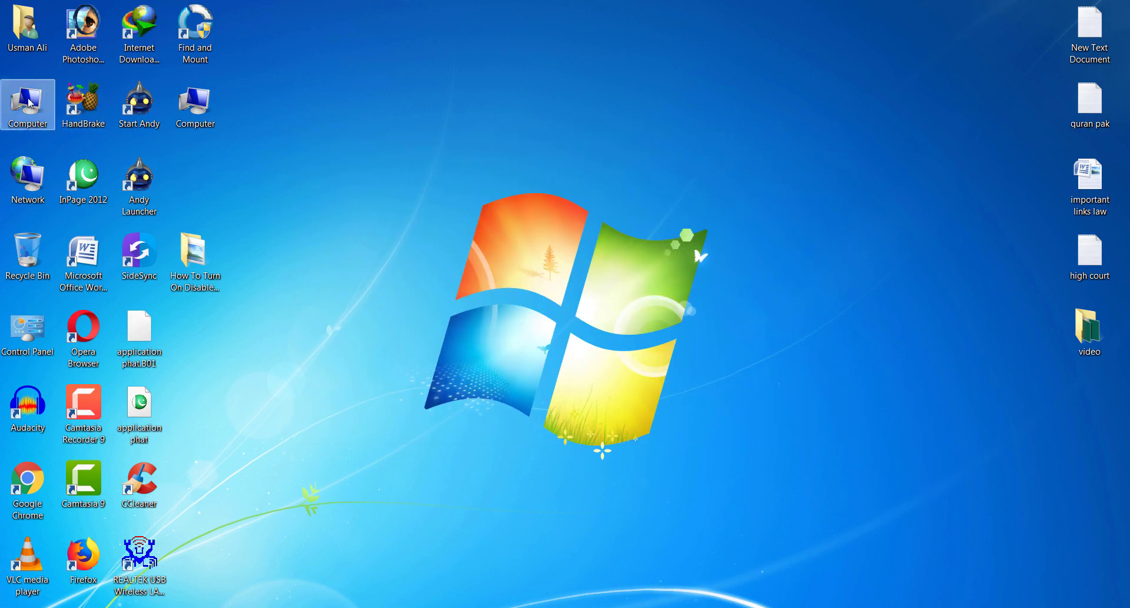
Step: Format the USMAN ADV (H:) drive from the Computer window, accepting the data-erase warning
double_click(26, 103)
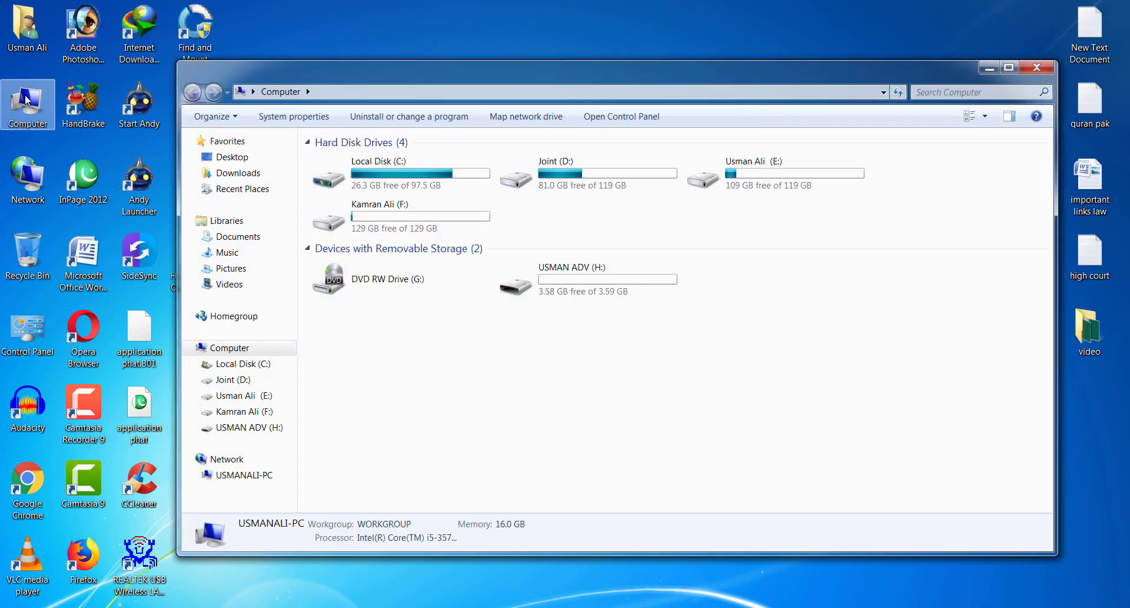
double_click(1001, 80)
left_click(393, 177)
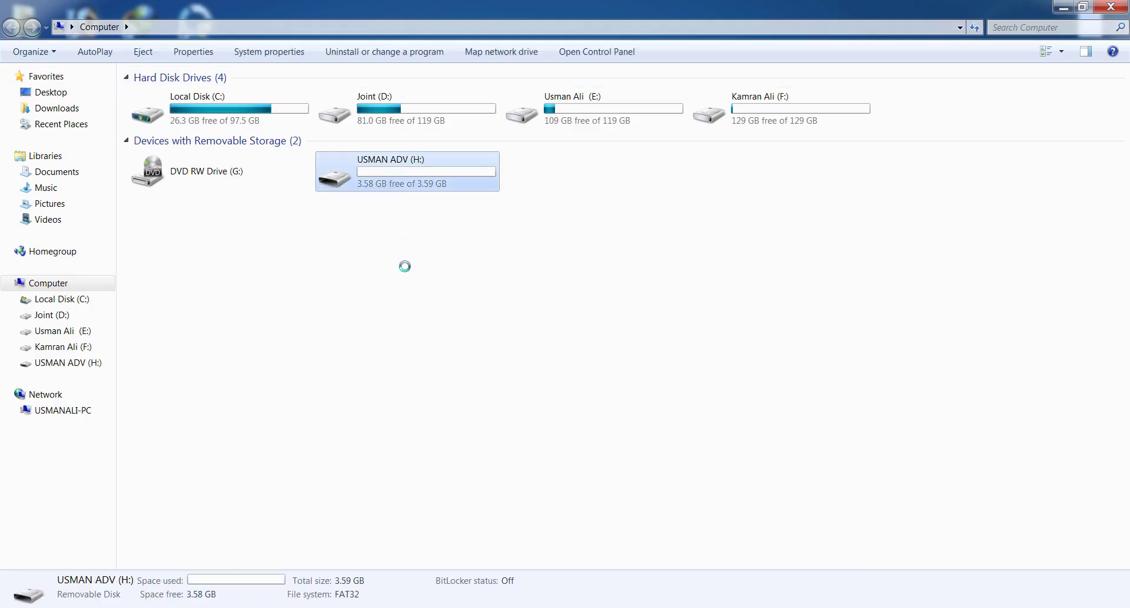
right_click(391, 175)
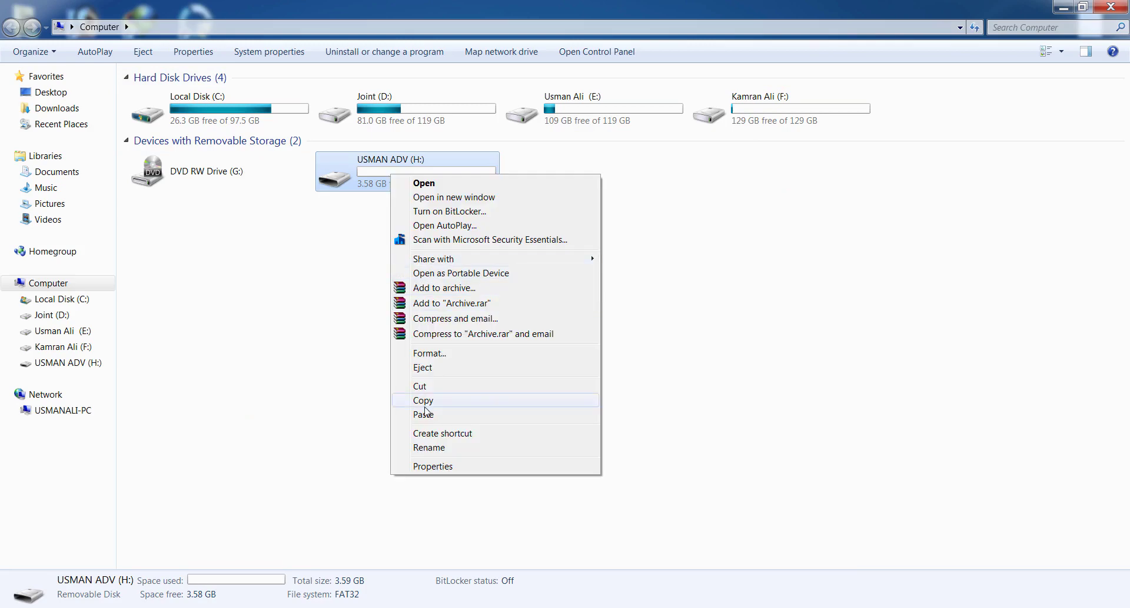
left_click(430, 352)
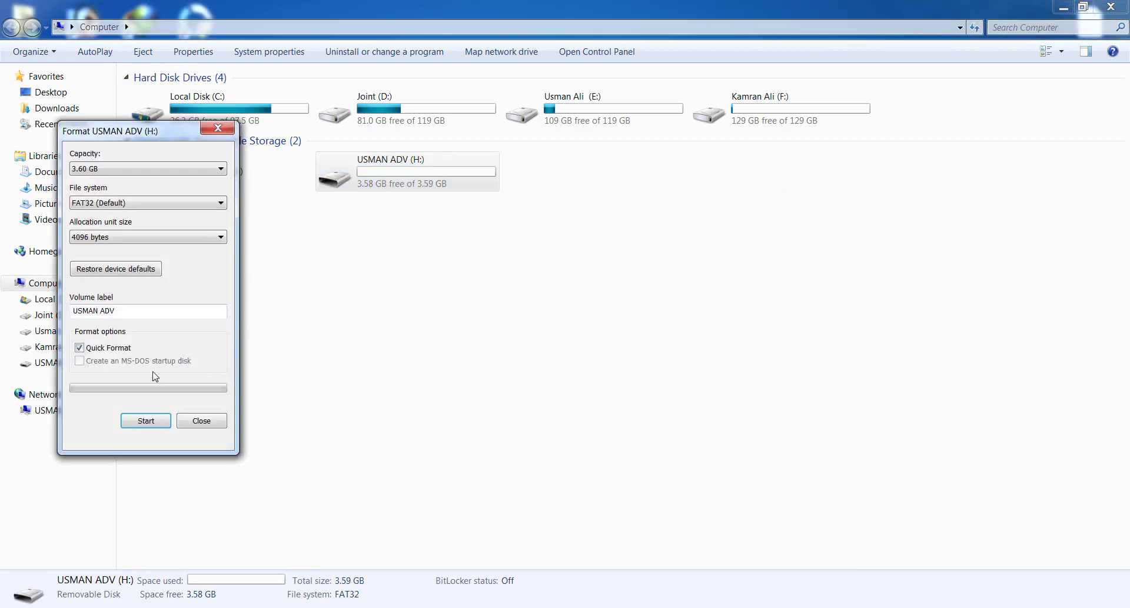
left_click(128, 423)
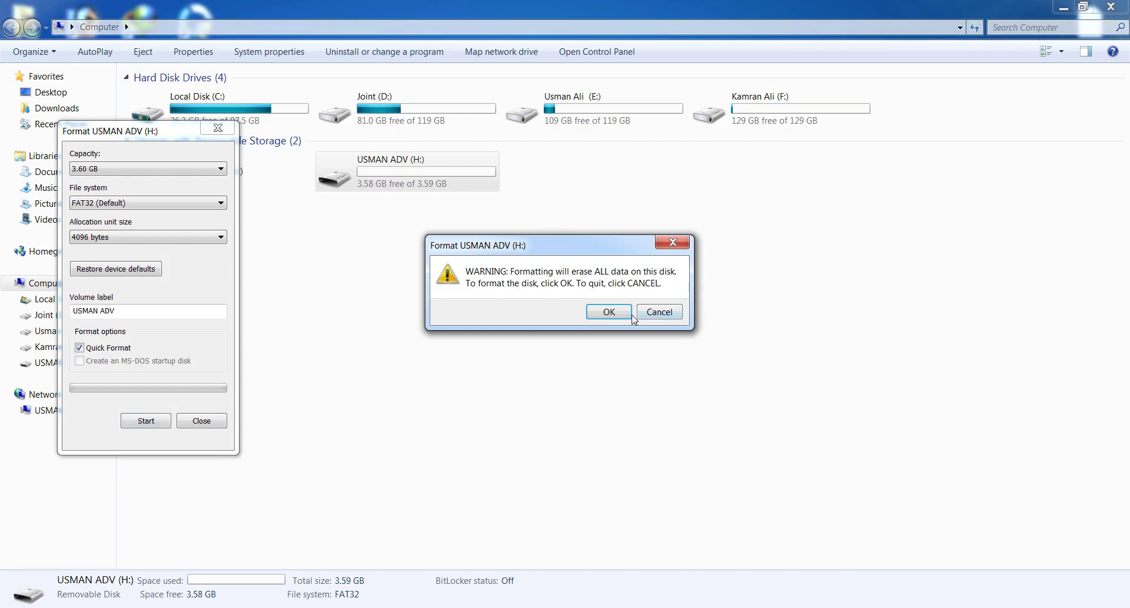
left_click(608, 312)
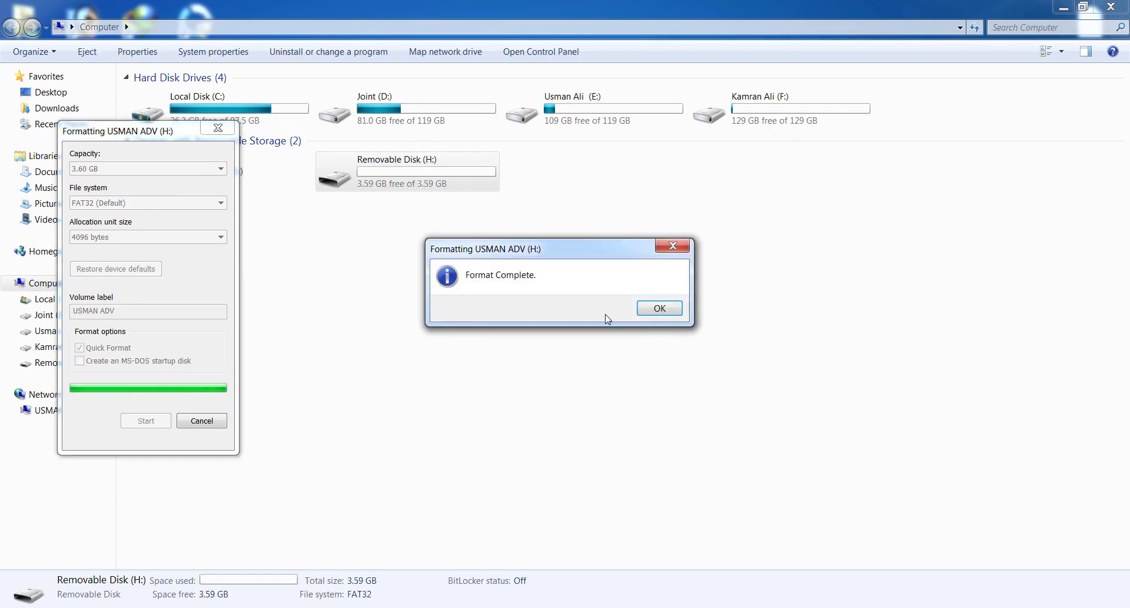
left_click(669, 311)
left_click(206, 421)
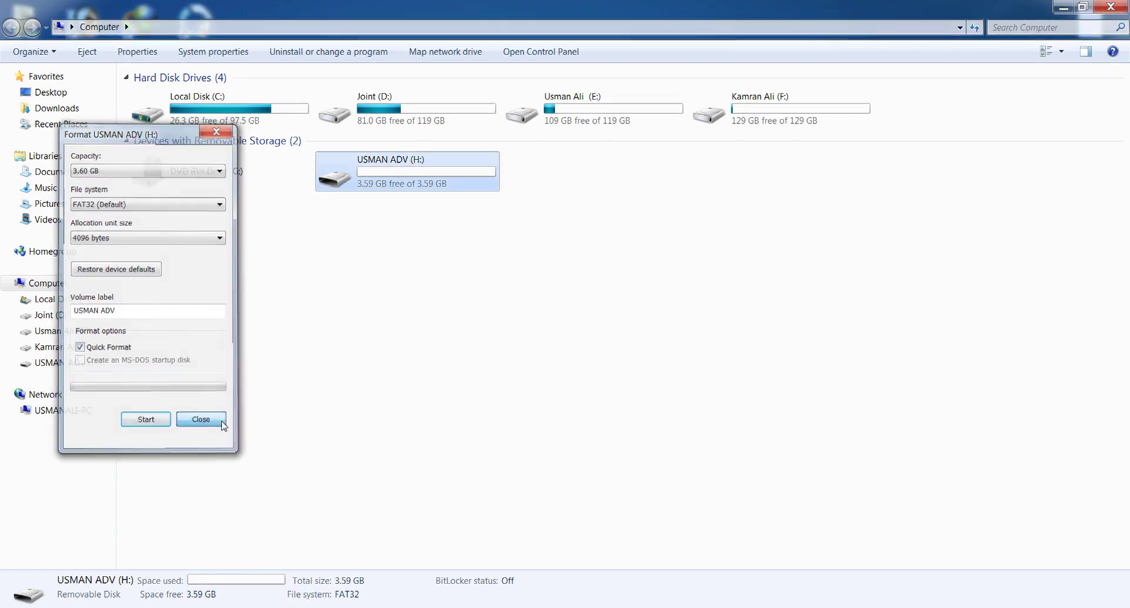
Step: Confirm drive H: is empty, close Explorer, and return to the Teach Something YouTube tab
double_click(392, 178)
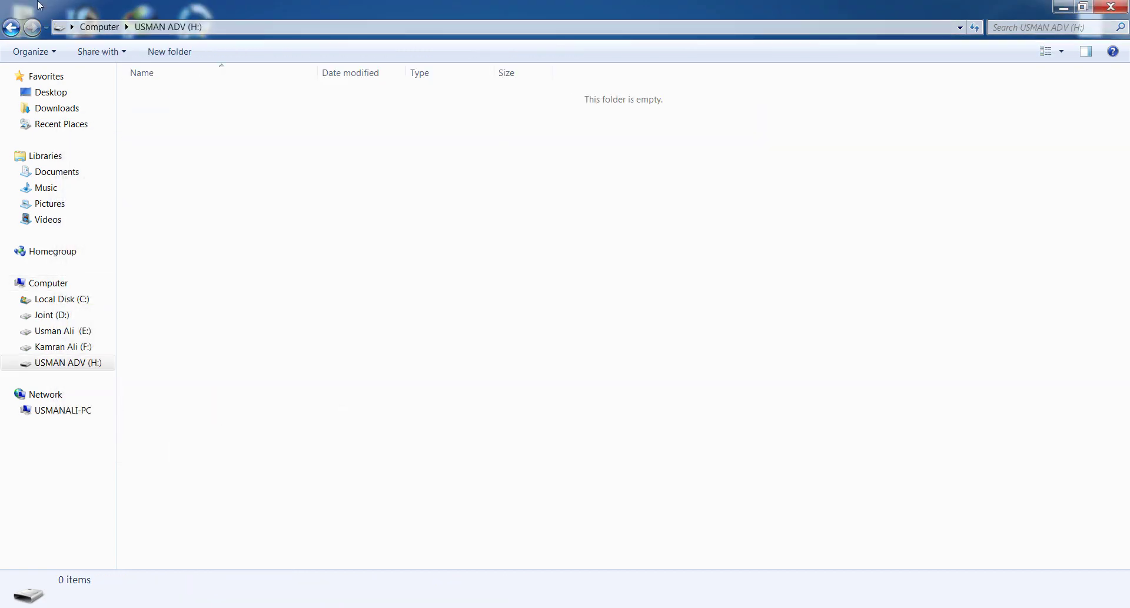
left_click(13, 28)
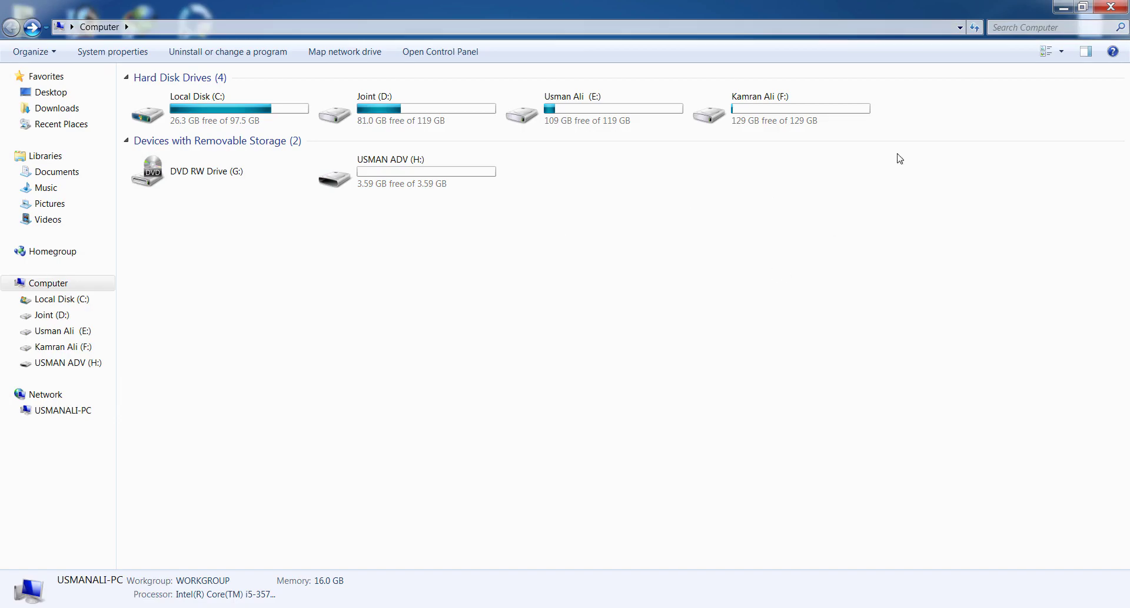
left_click(1125, 7)
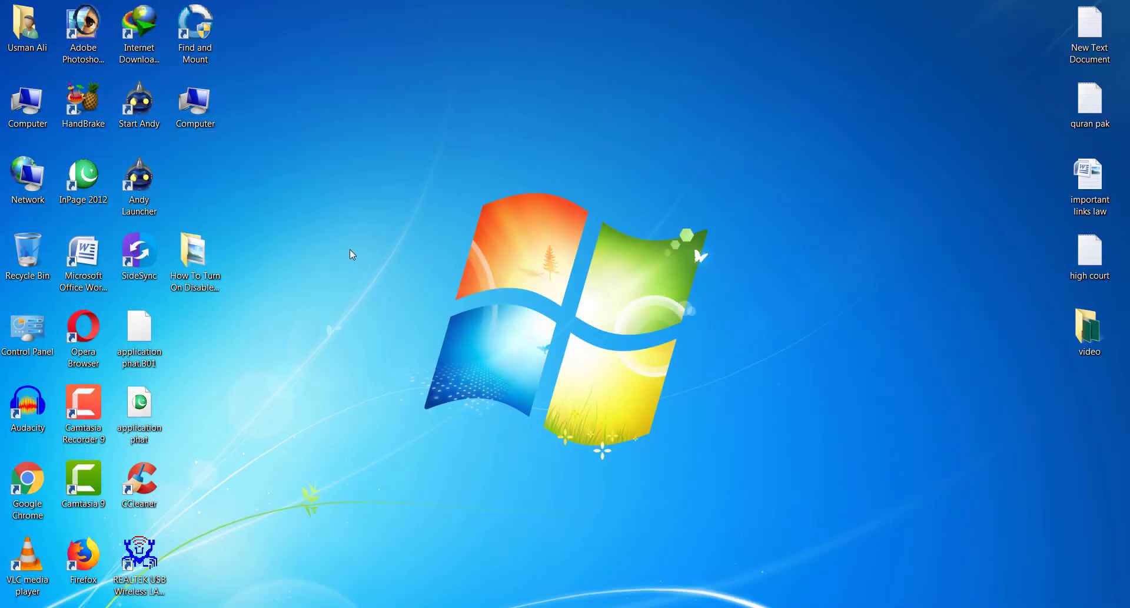
left_click(173, 597)
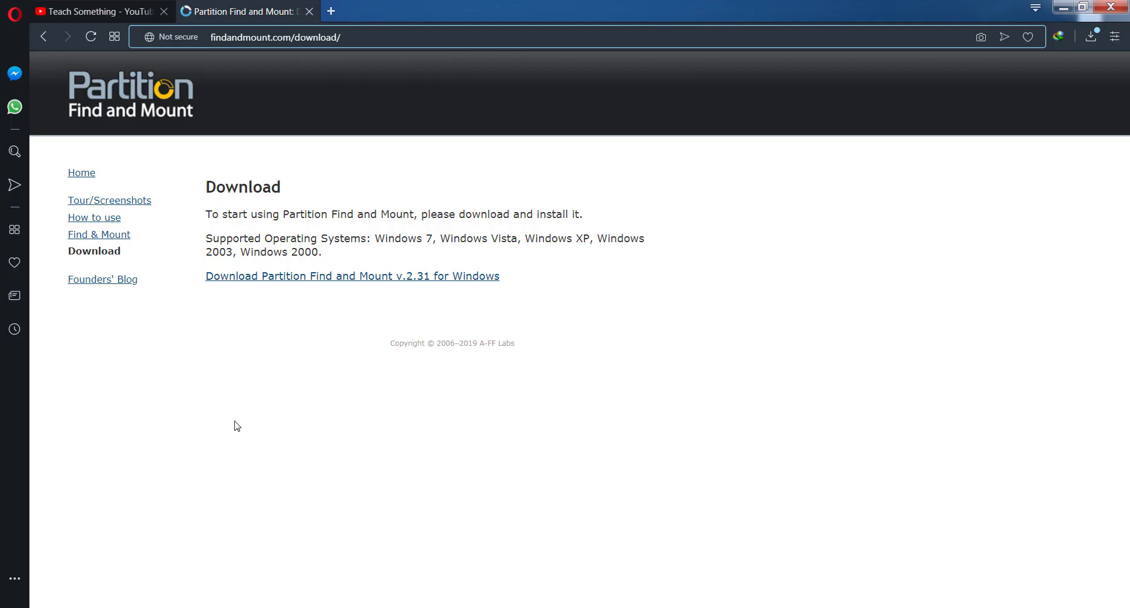
left_click(53, 12)
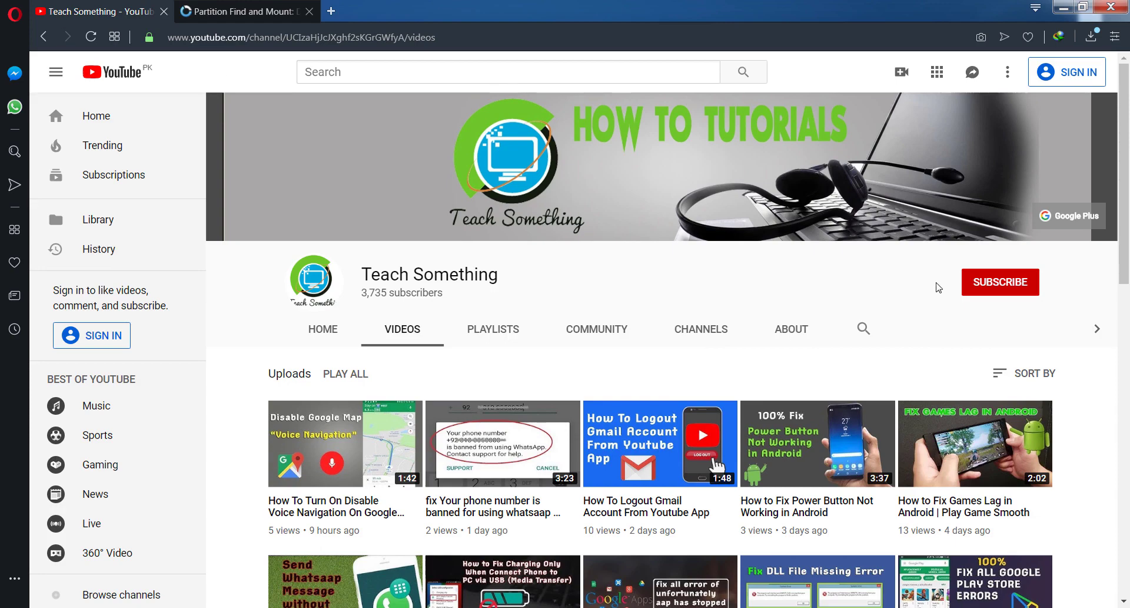